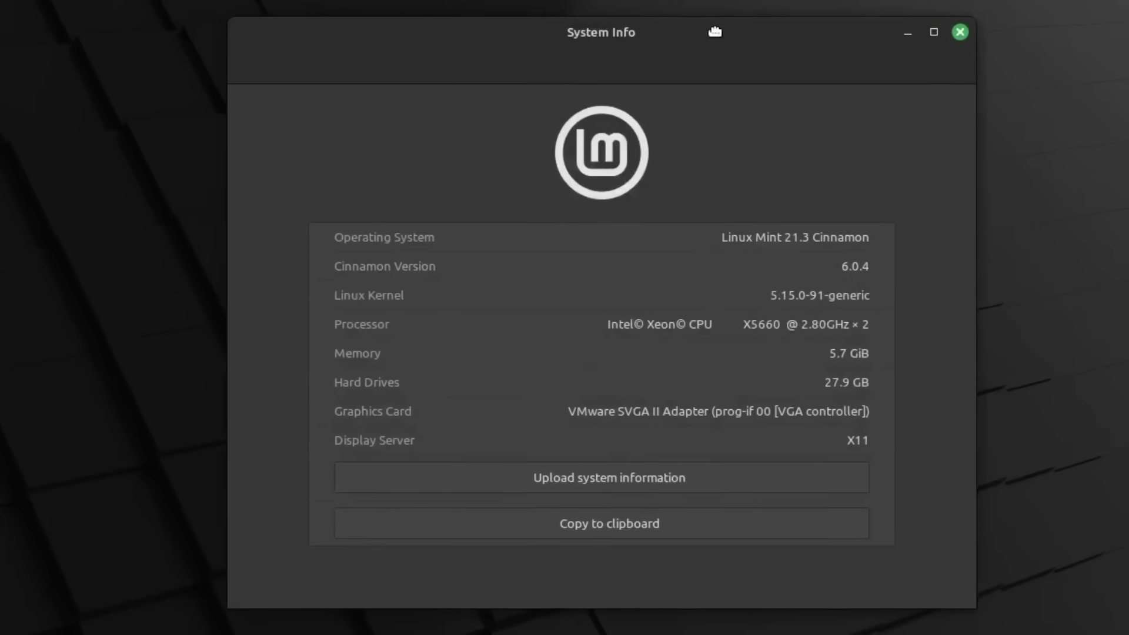
Nudge the System Info window, close it, and dismiss the application menu that opened.
{"action": "left_click_drag", "start_coordinate": [715, 31], "coordinate": [718, 30]}
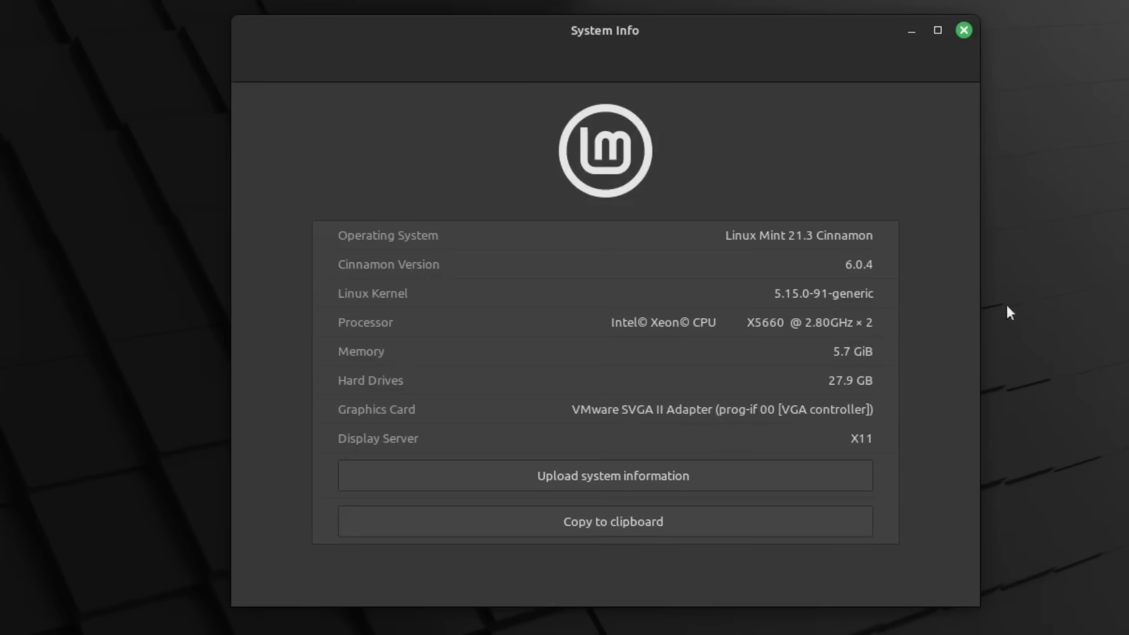
{"action": "left_click", "coordinate": [964, 30]}
{"action": "left_click", "coordinate": [13, 623]}
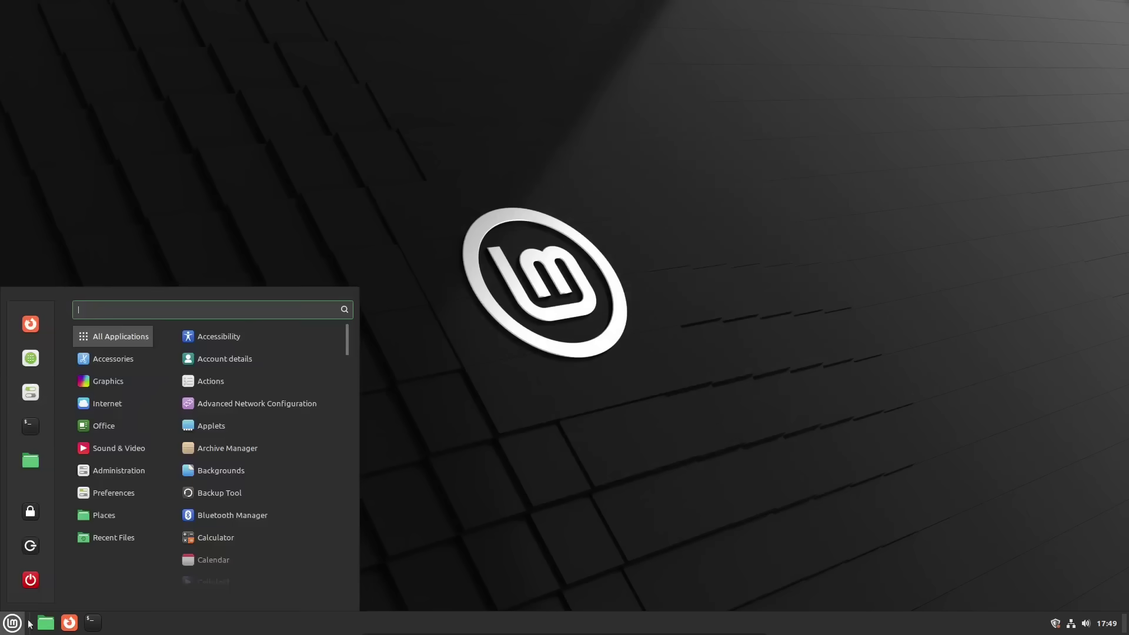
{"action": "key", "text": "Escape"}
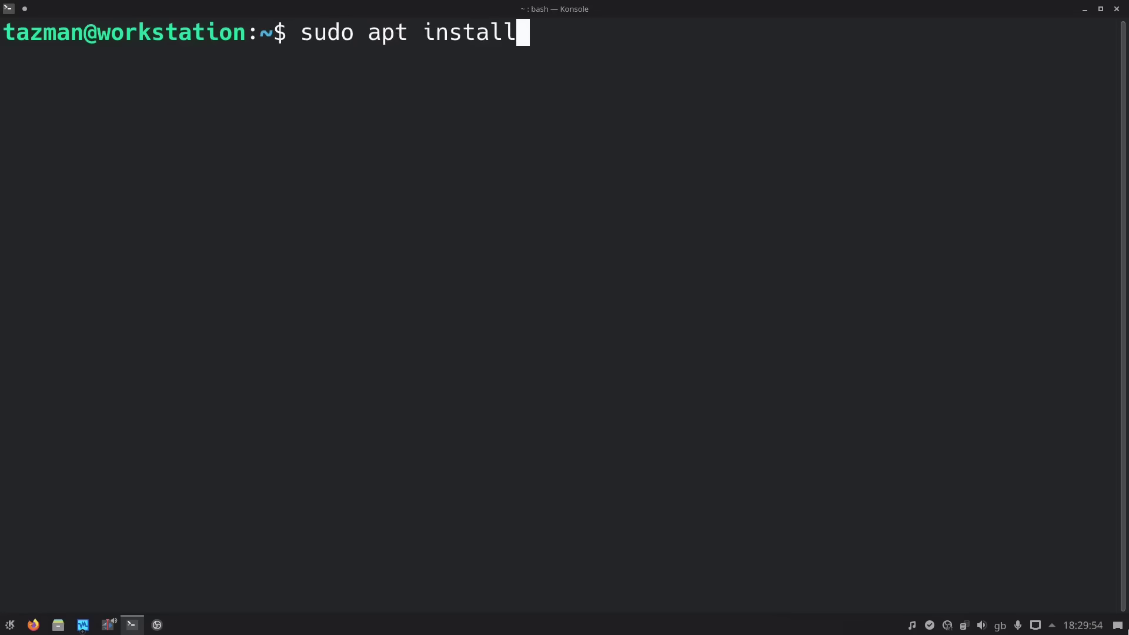
Run sudo apt install inkscape and enter the administrator password.
{"action": "type", "text": "kscape"}
{"action": "key", "text": "Return"}
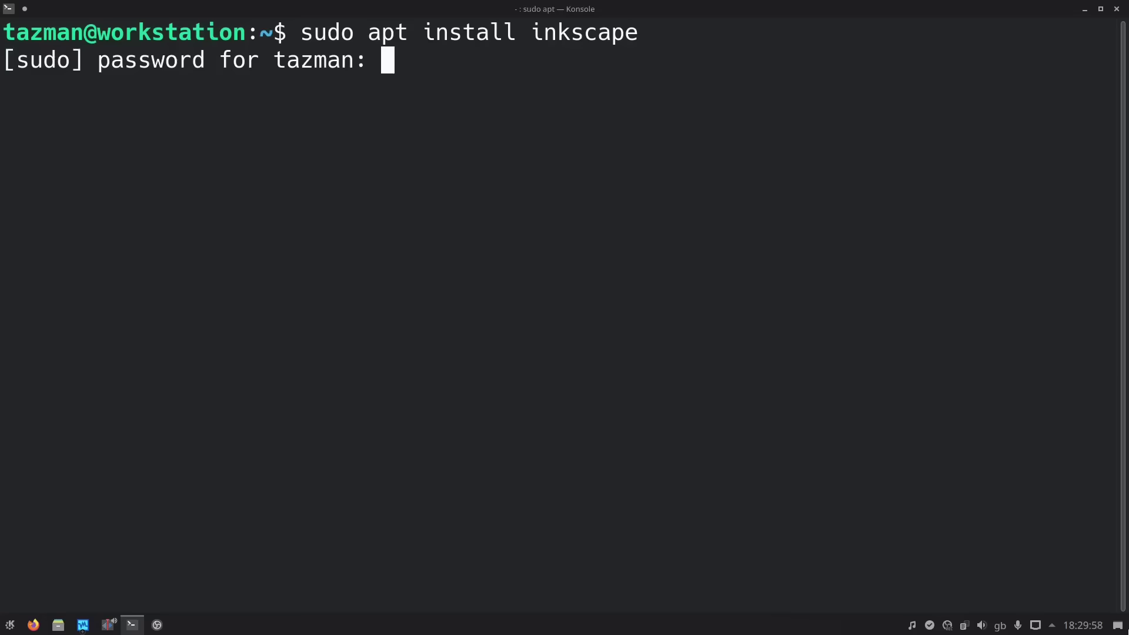
{"action": "key", "text": "Return"}
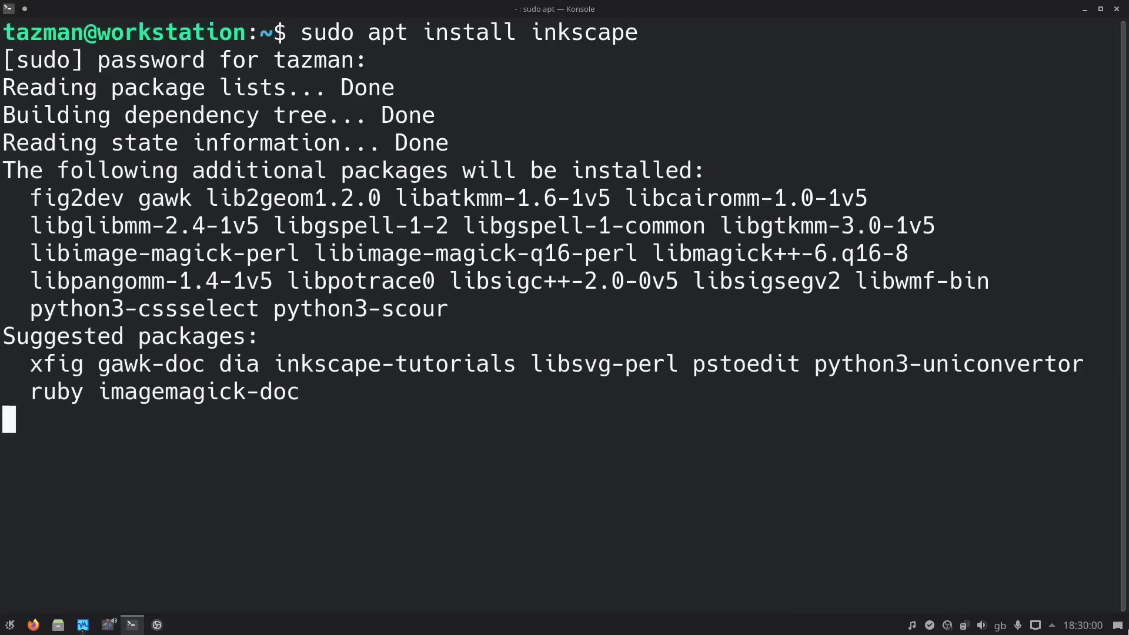
Confirm the Inkscape install with y, then install Discord with its Flatpak runtimes in Software Manager.
{"action": "type", "text": "y"}
{"action": "key", "text": "Return"}
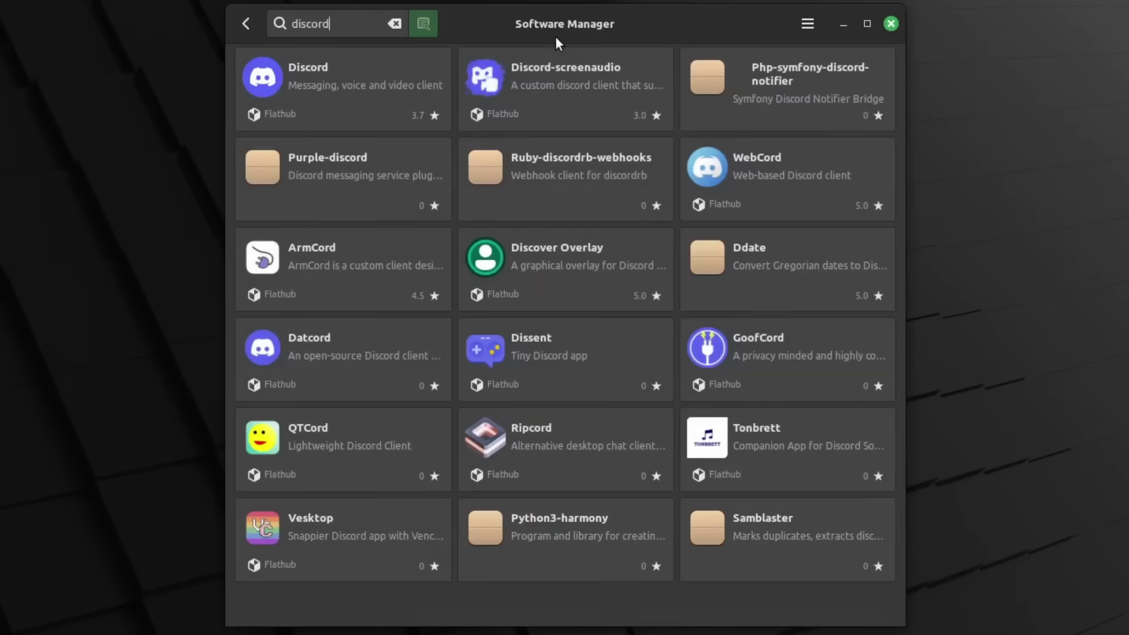
{"action": "left_click", "coordinate": [440, 94]}
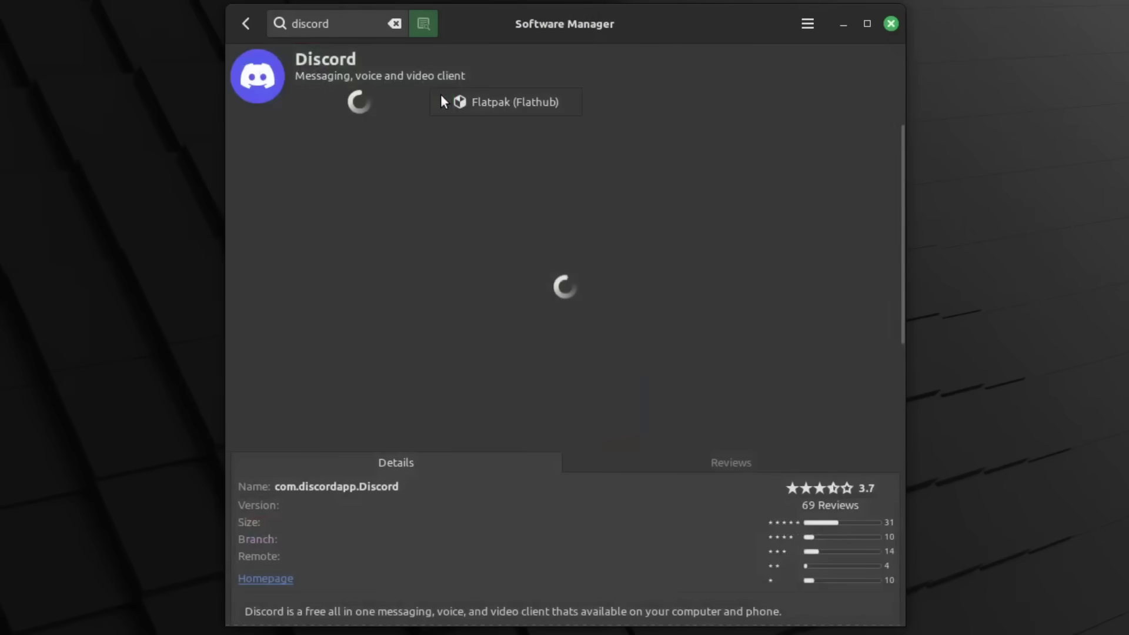
{"action": "left_click", "coordinate": [378, 100]}
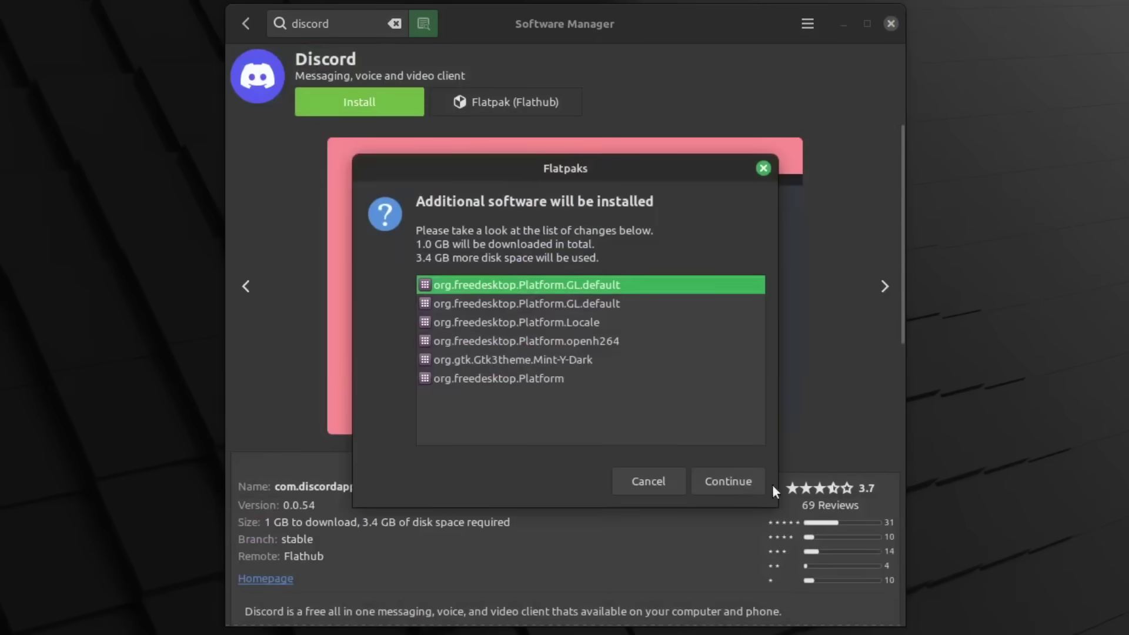
{"action": "left_click", "coordinate": [747, 483]}
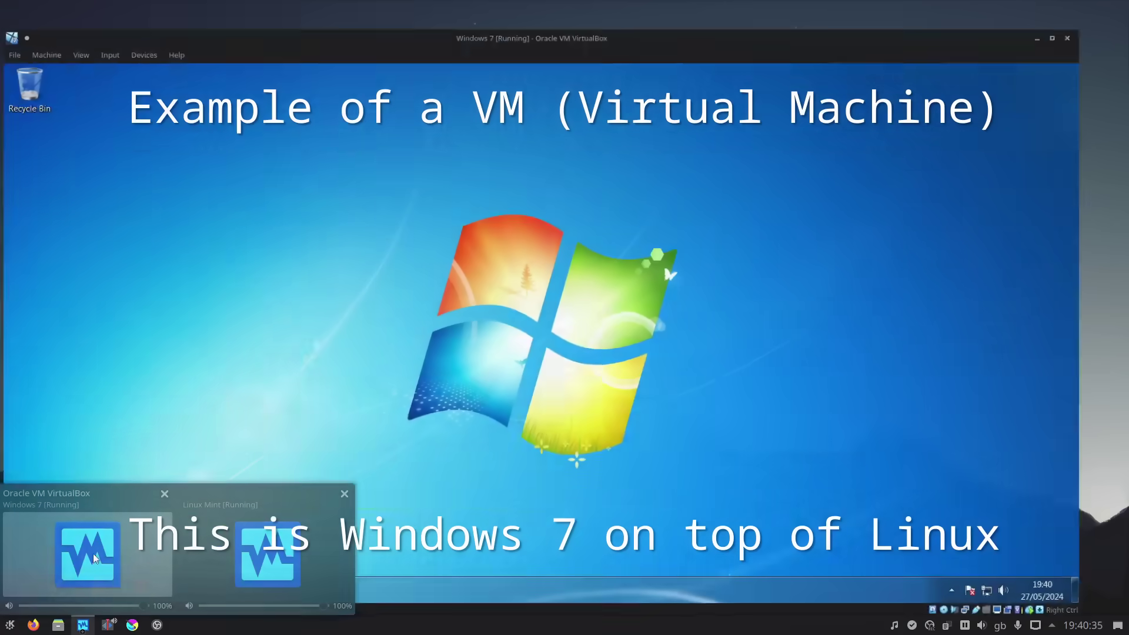
Switch the Windows 7 VM to full screen with Right Ctrl+F and open its Start menu.
{"action": "key", "text": "Control_R+f"}
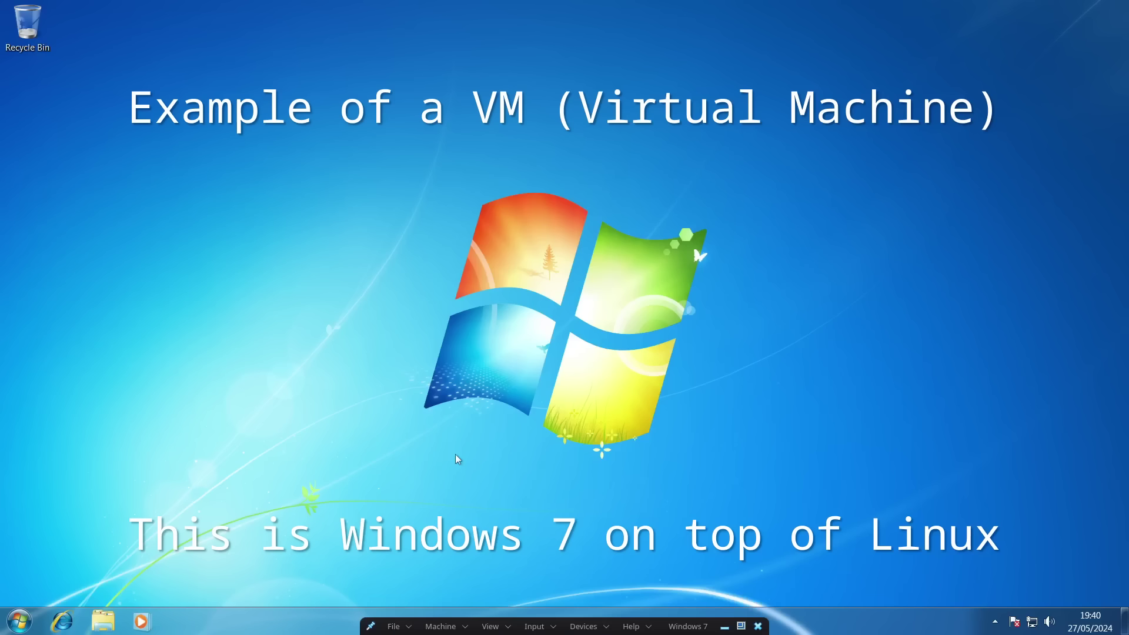
{"action": "left_click", "coordinate": [23, 614]}
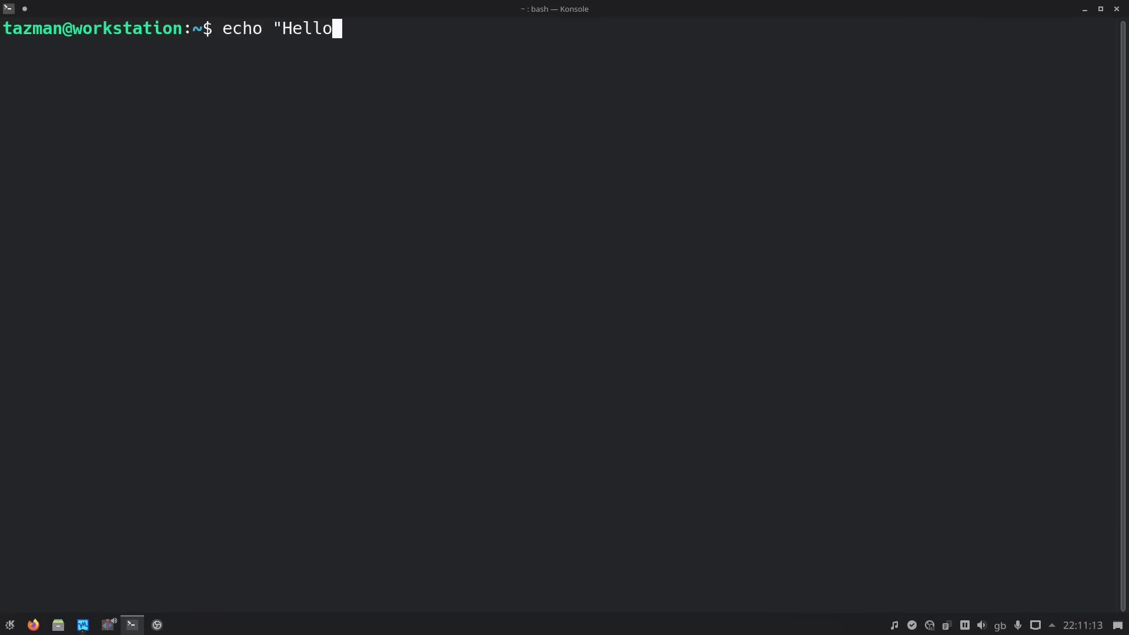
Run echo "Hello World!", then date, then ls to list the home folder.
{"action": "type", "text": "World!\""}
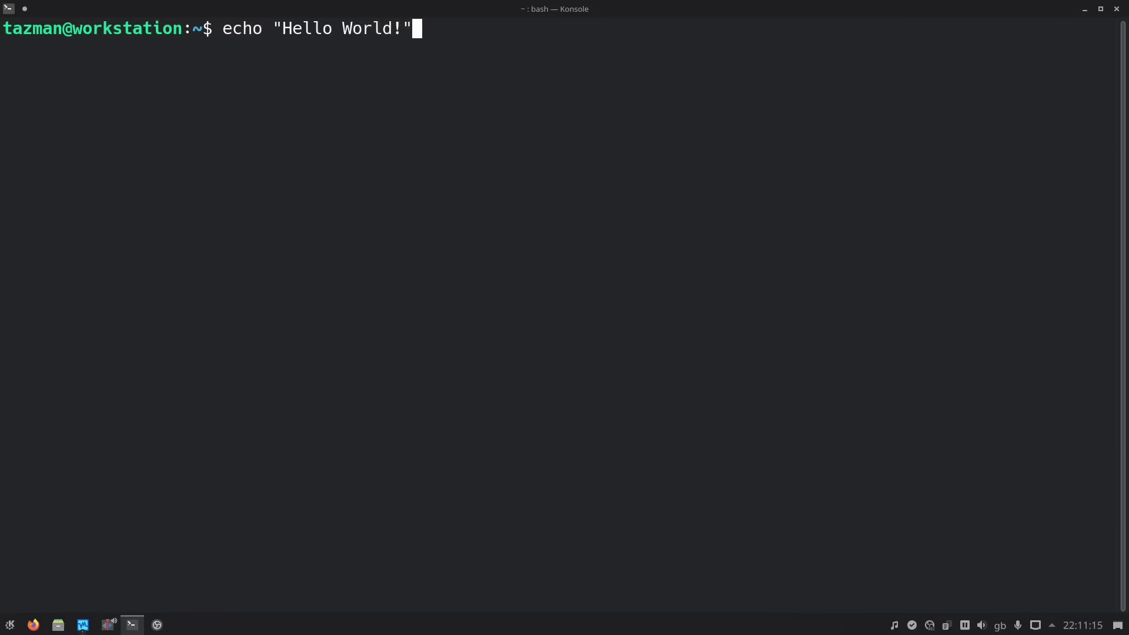
{"action": "key", "text": "Return"}
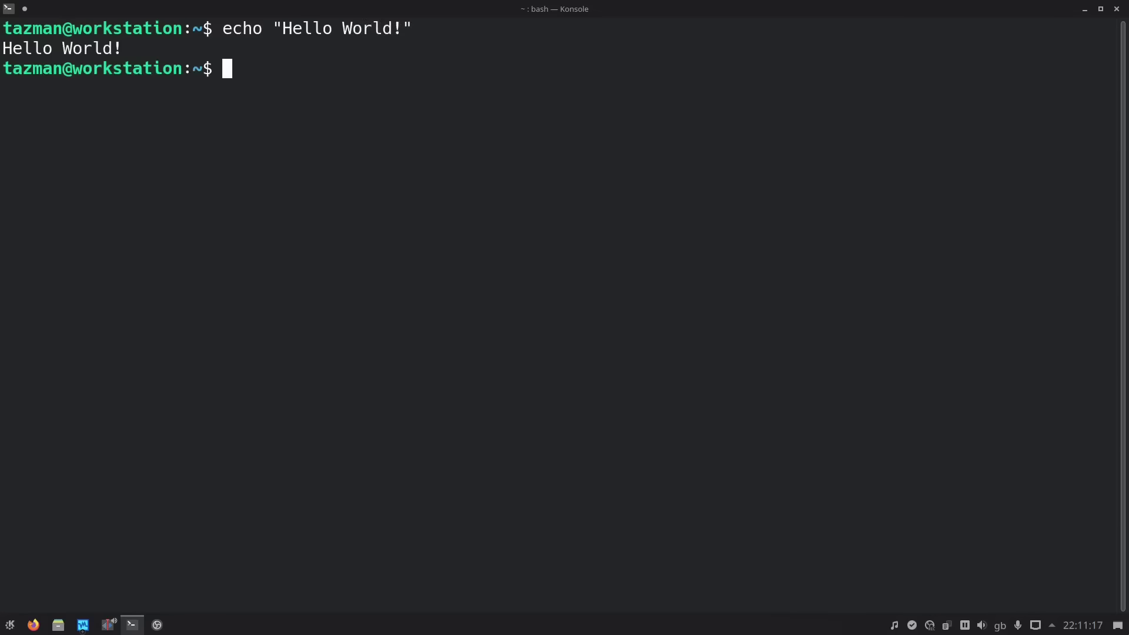
{"action": "type", "text": "date"}
{"action": "key", "text": "Return"}
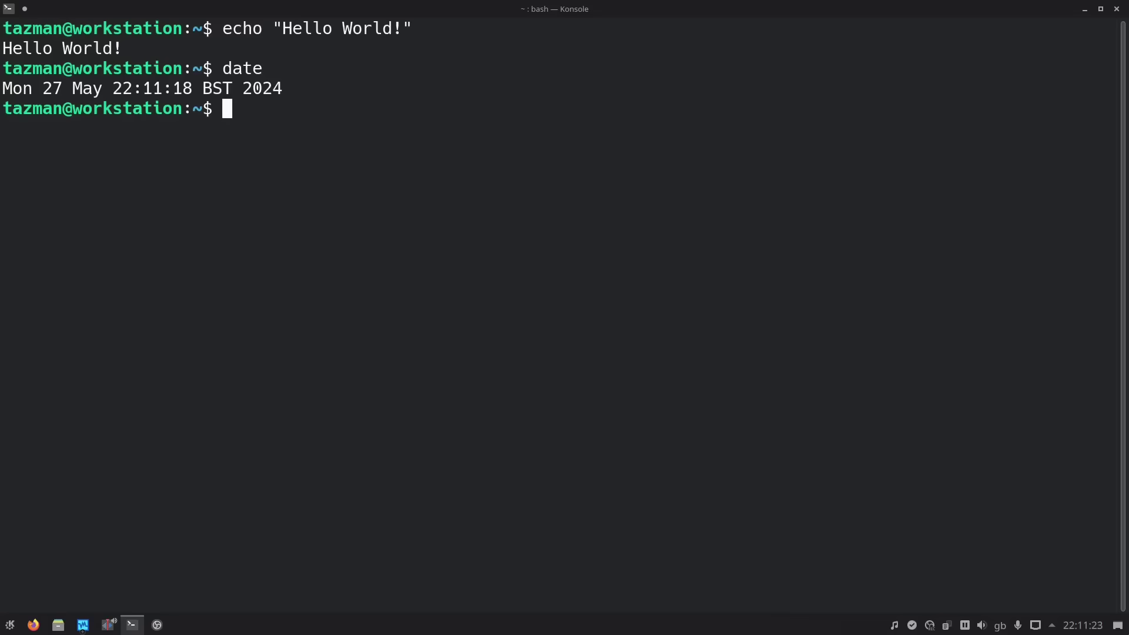
{"action": "type", "text": "ls"}
{"action": "key", "text": "Return"}
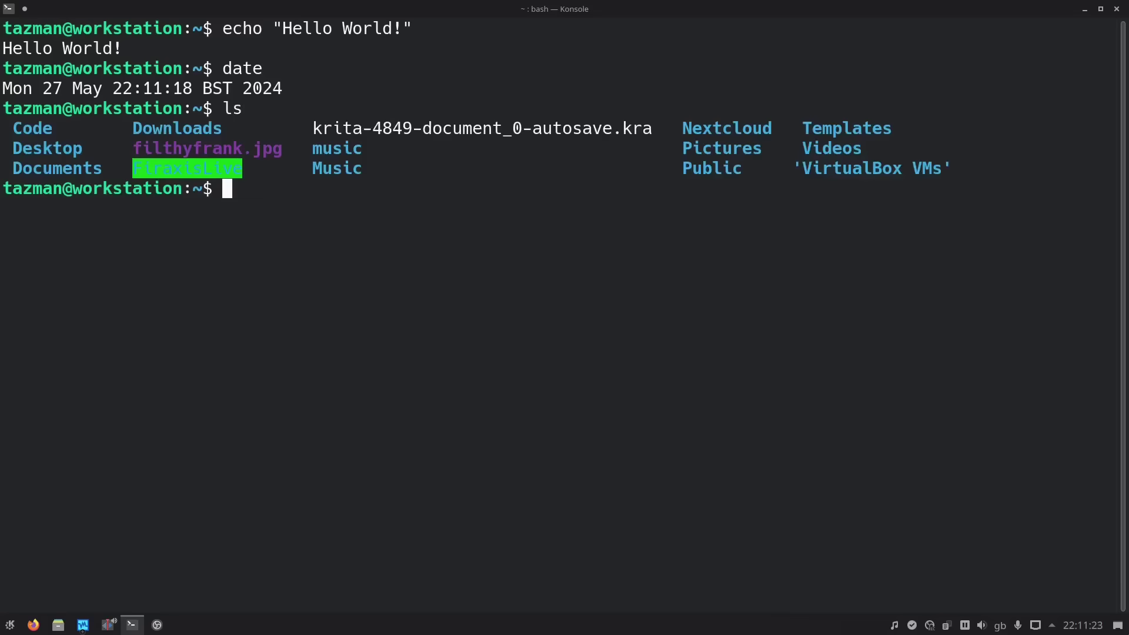
Clear the screen, run neofetch and cat grass.md, then type an install line for krita, audacity and others.
{"action": "key", "text": "ctrl+l"}
{"action": "type", "text": "neofetch"}
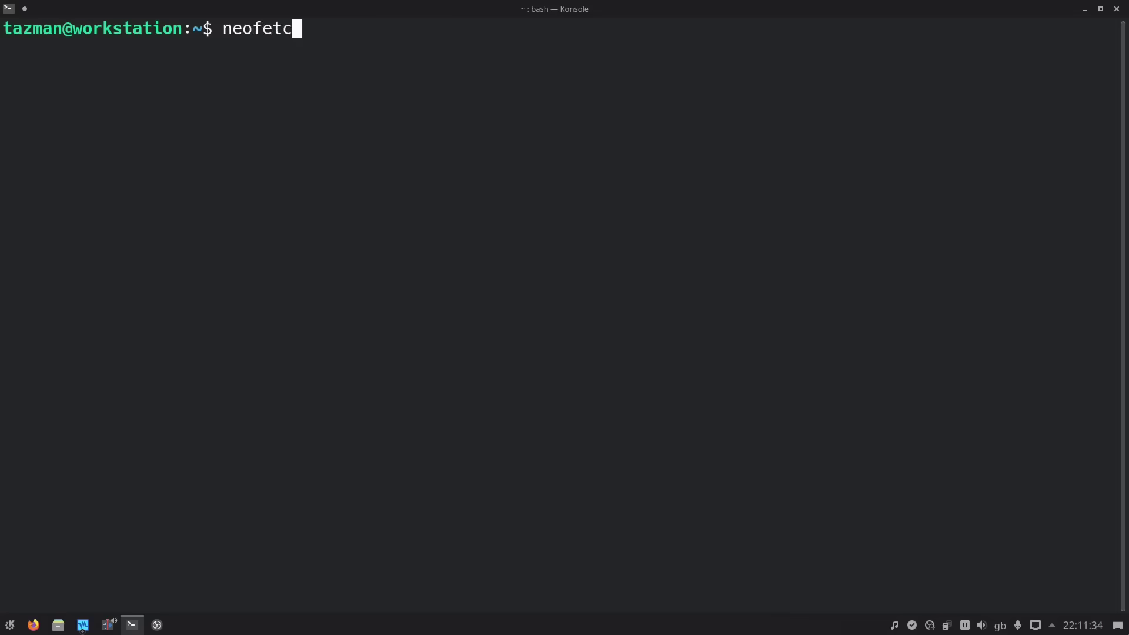
{"action": "key", "text": "Return"}
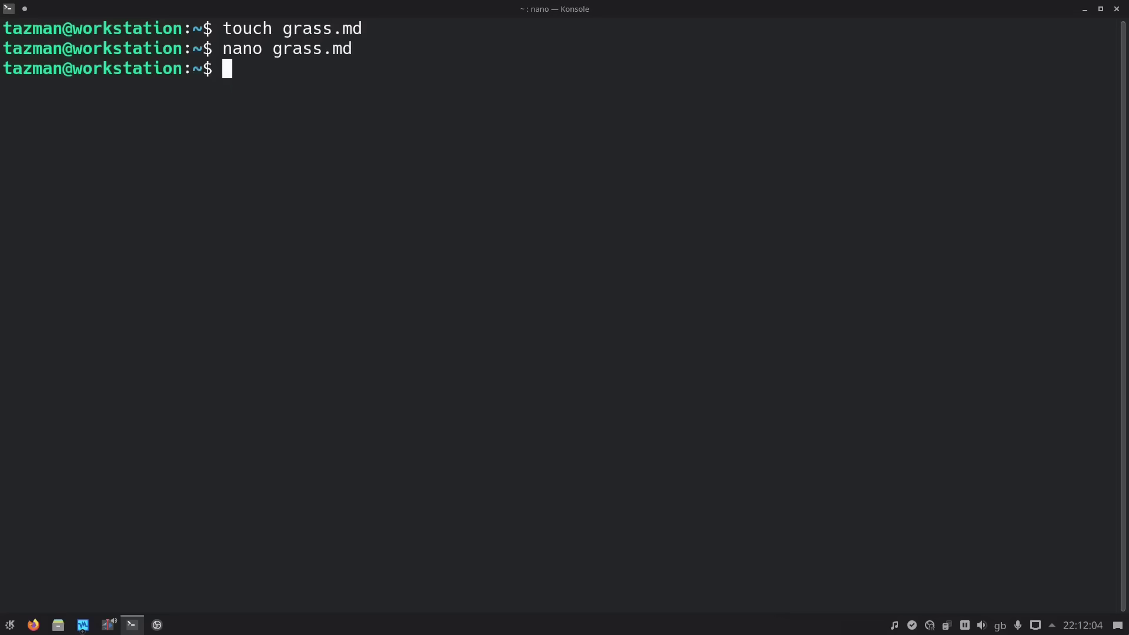
{"action": "type", "text": "cat grass.md"}
{"action": "key", "text": "Return"}
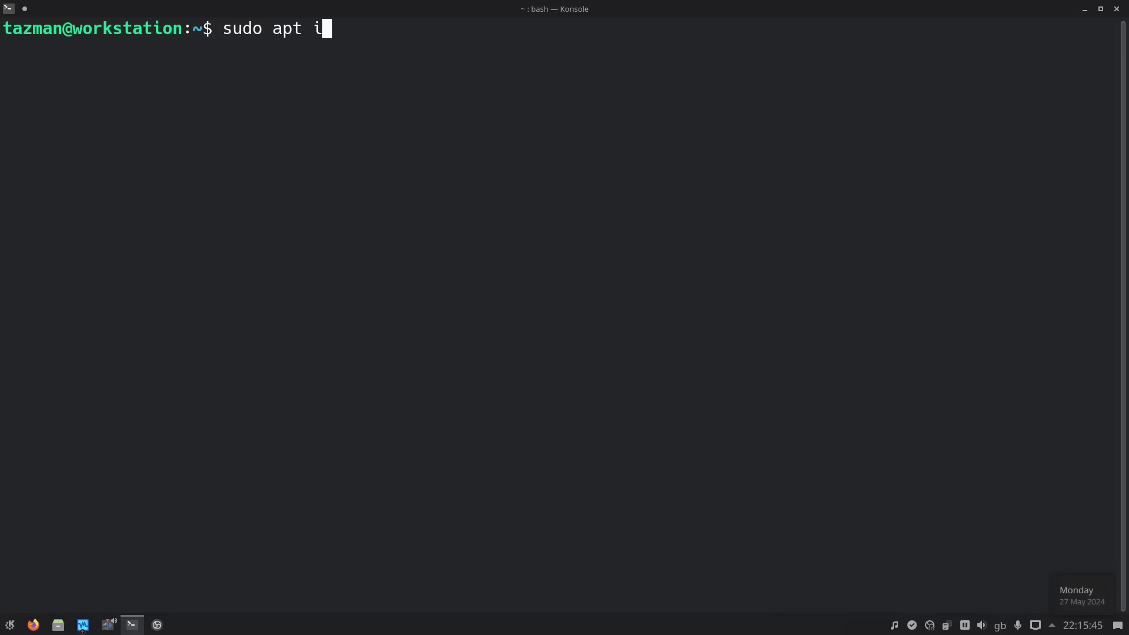
{"action": "type", "text": "nstall krita audacity firefox kdenlive "}
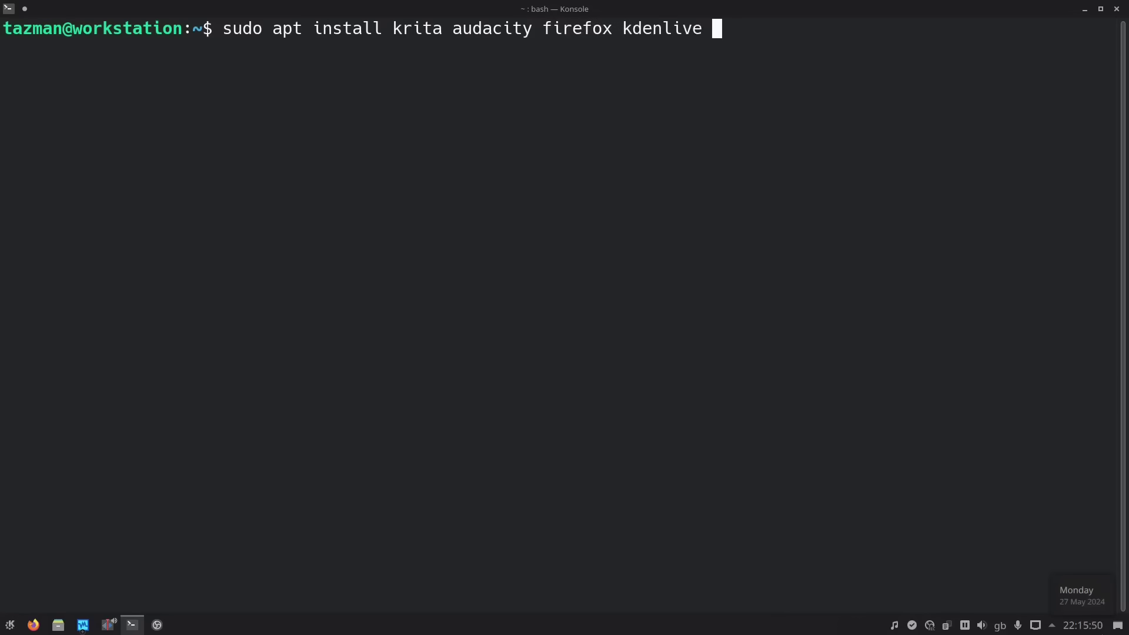
{"action": "type", "text": "inkscape keepassxc libreoffice obs-"}
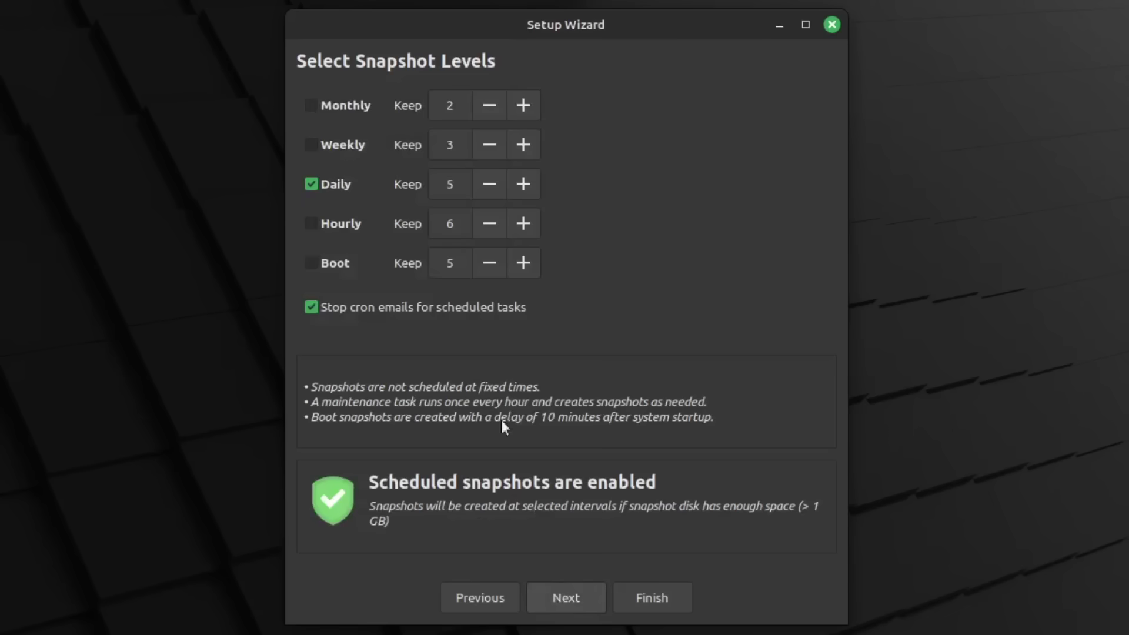
Toggle the Daily snapshot schedule, keep home files excluded, and advance to Setup Complete.
{"action": "left_click", "coordinate": [337, 187]}
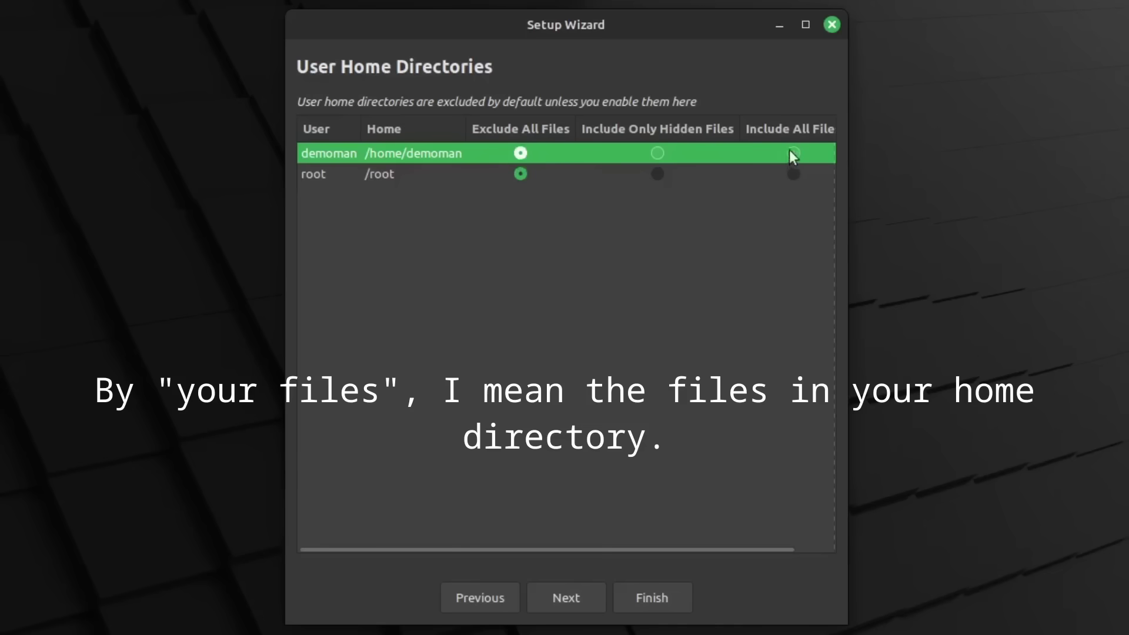
{"action": "left_click", "coordinate": [792, 153]}
{"action": "left_click", "coordinate": [523, 153]}
{"action": "left_click", "coordinate": [577, 592]}
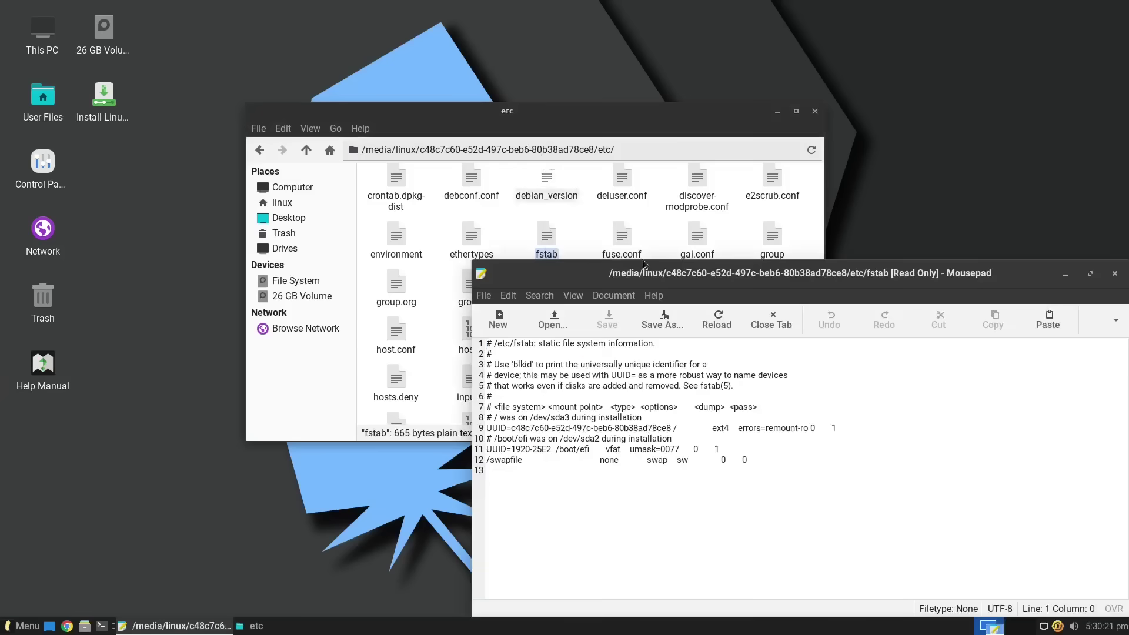
Move the Mousepad window up-left and select fstab lines 1 through 12, including the whole last line.
{"action": "left_click_drag", "start_coordinate": [677, 268], "coordinate": [504, 96]}
{"action": "left_click_drag", "start_coordinate": [353, 193], "coordinate": [614, 309]}
{"action": "left_click_drag", "start_coordinate": [735, 351], "coordinate": [759, 365]}
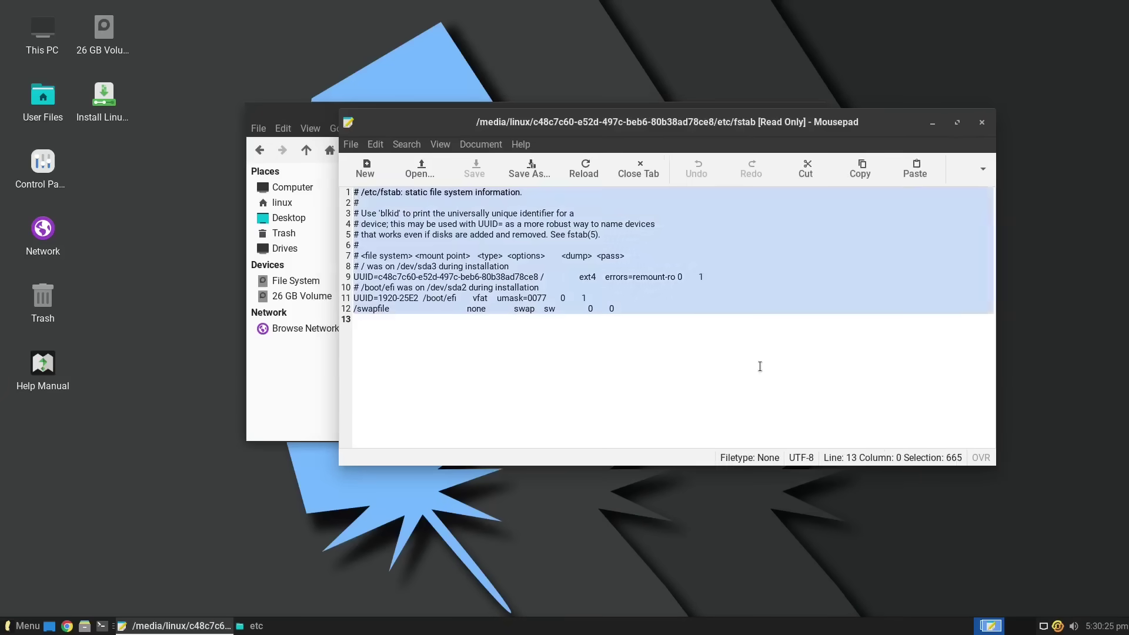